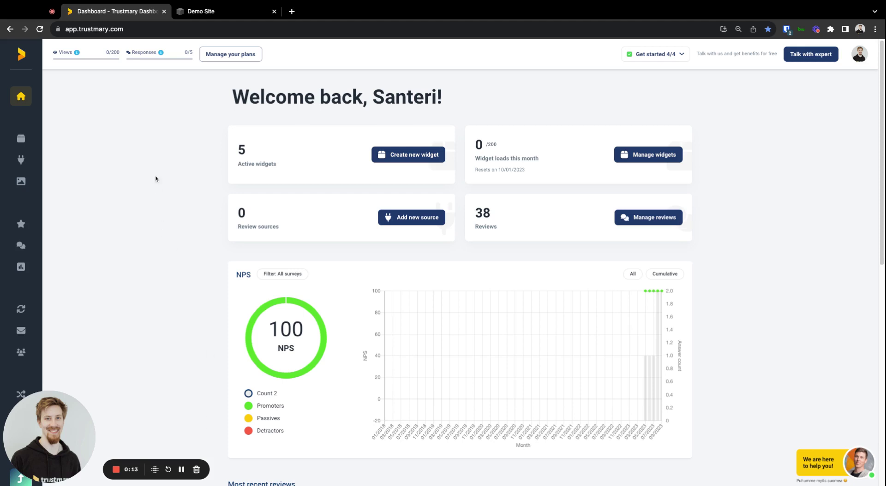
# - Expand the left sidebar menu on the Trustmary dashboard
pyautogui.moveTo(34, 118)
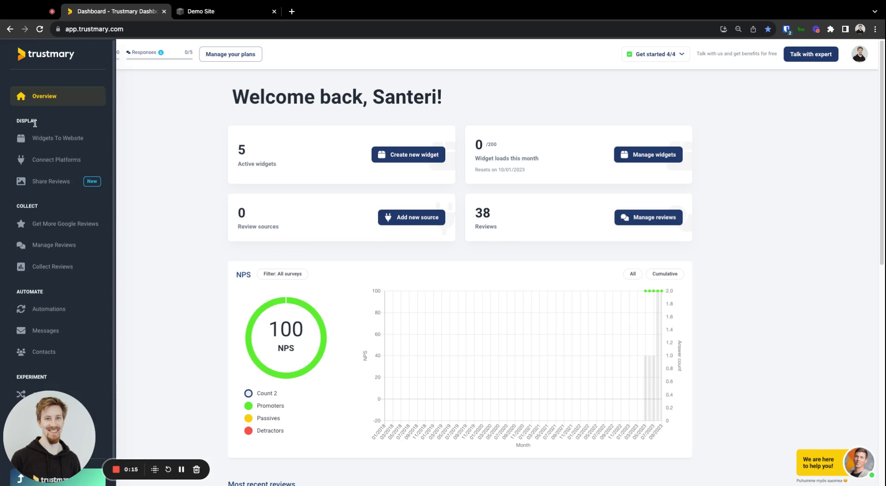
# - Go to Connect Platforms and choose Google as the new review source
pyautogui.click(50, 168)
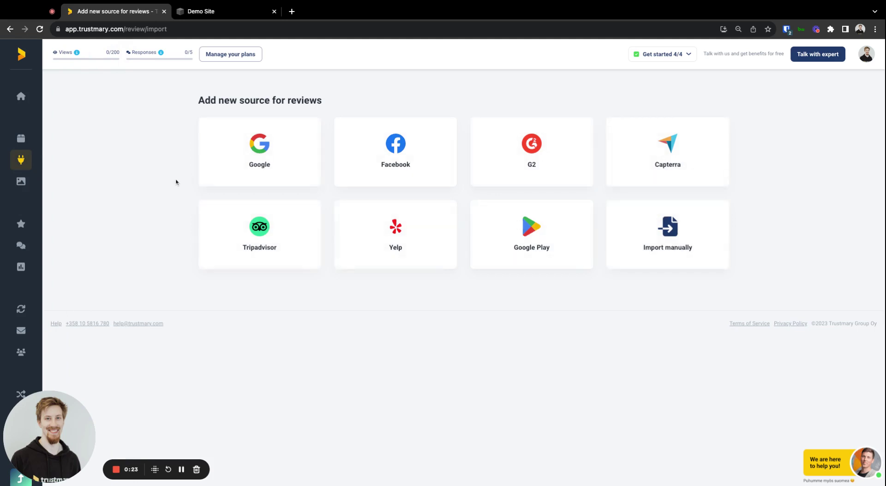
pyautogui.click(228, 162)
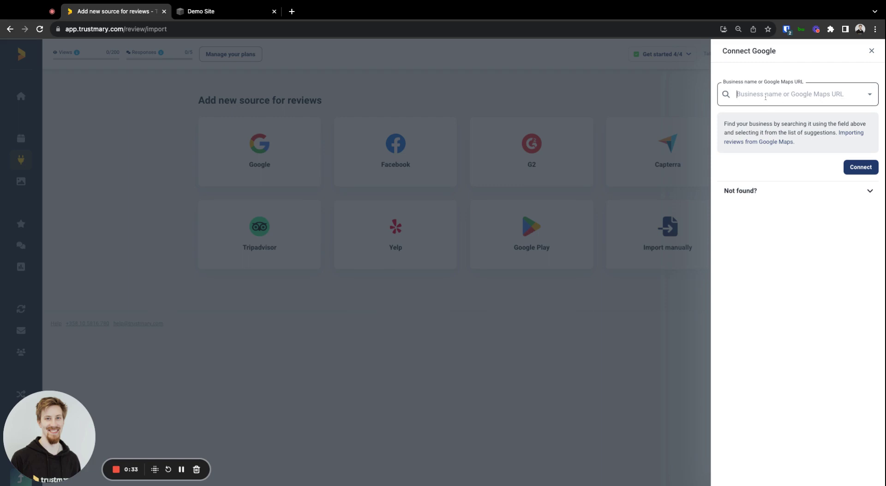
# - Search Google Maps for 'trustmary' and select the Jyväskylä, Finland listing with 51 reviews
pyautogui.click(869, 193)
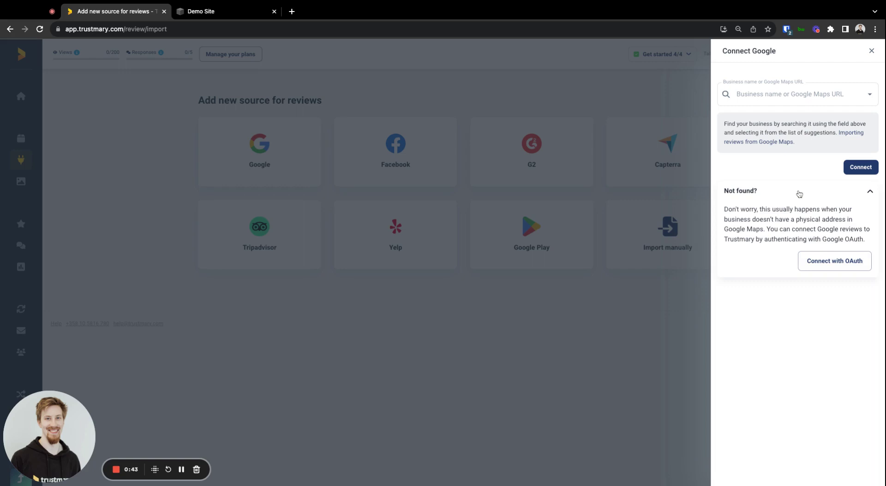
pyautogui.click(769, 95)
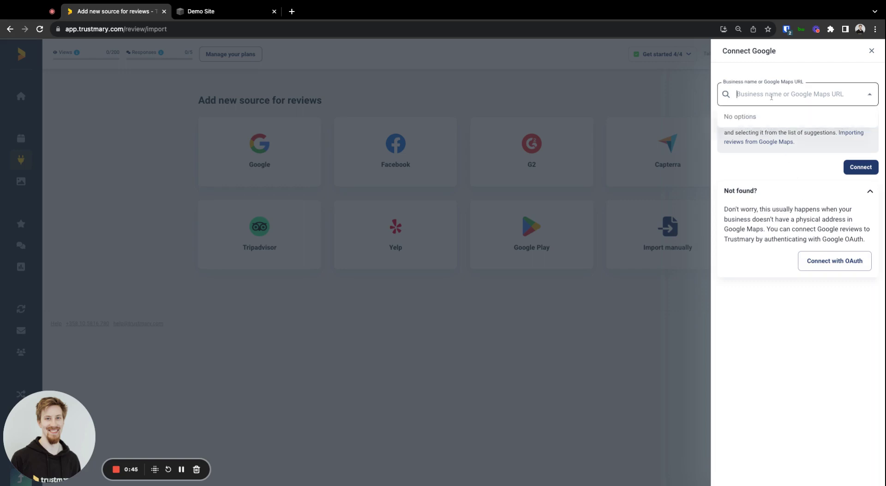
pyautogui.write('Trustmary')
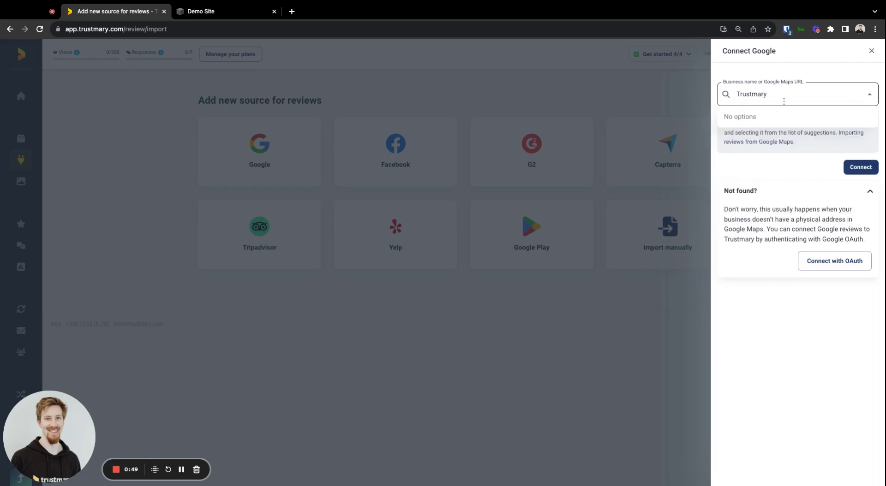
pyautogui.press('super+a')
pyautogui.press('BackSpace')
pyautogui.write('trustmary')
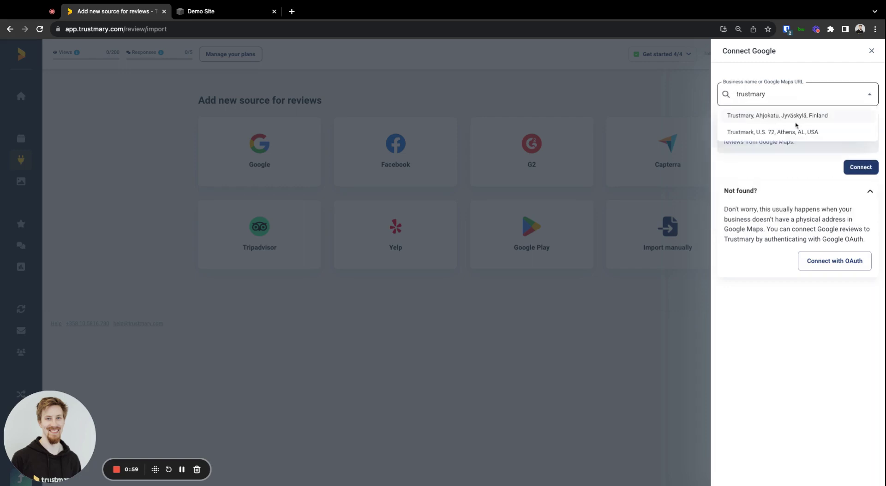
pyautogui.click(842, 120)
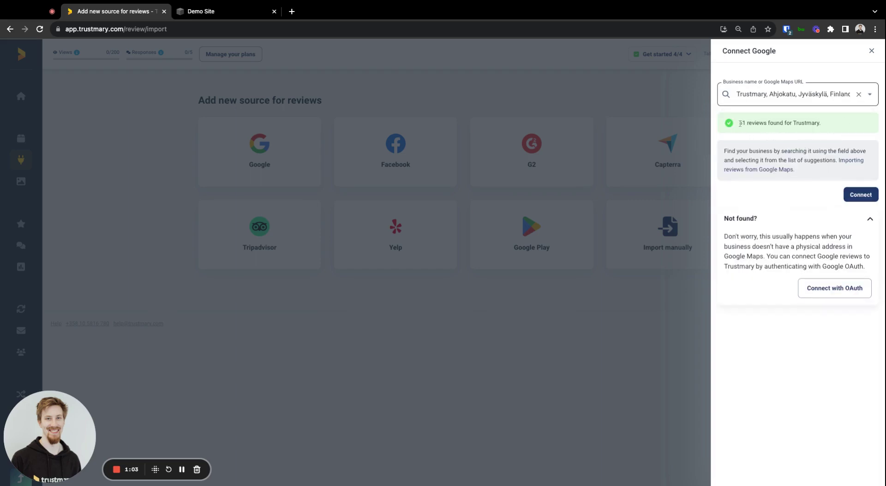
pyautogui.tripleClick(739, 123)
pyautogui.click(832, 127)
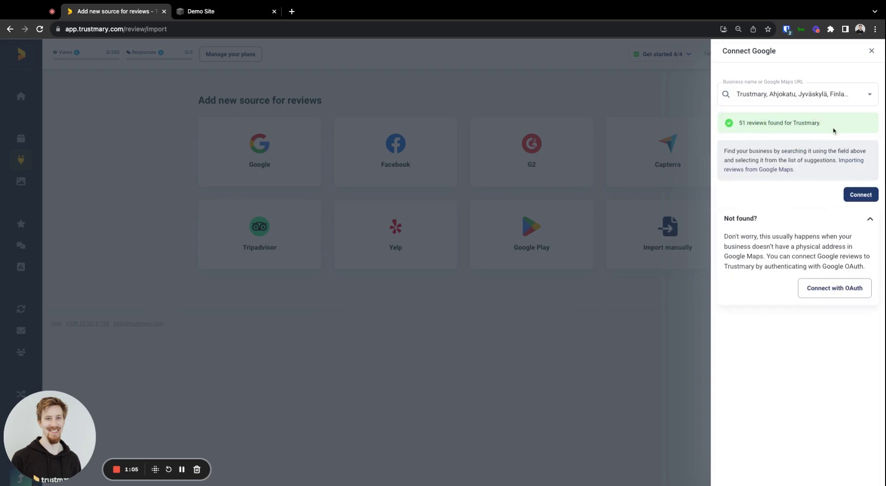
# - Connect the Trustmary listing to import its Google reviews, then check the Active review sources list
pyautogui.click(850, 203)
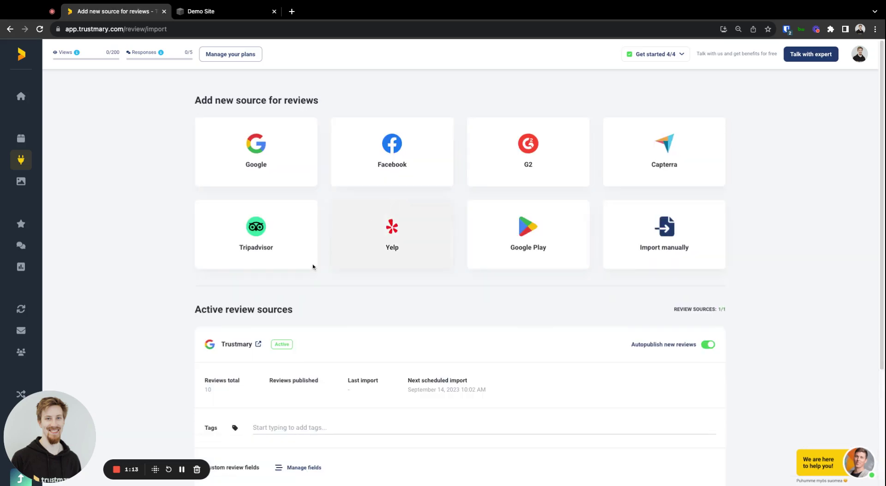
pyautogui.scroll(-3, 313, 265)
pyautogui.moveTo(205, 280); pyautogui.dragTo(243, 285)
pyautogui.click(238, 285)
pyautogui.scroll(-1, 299, 323)
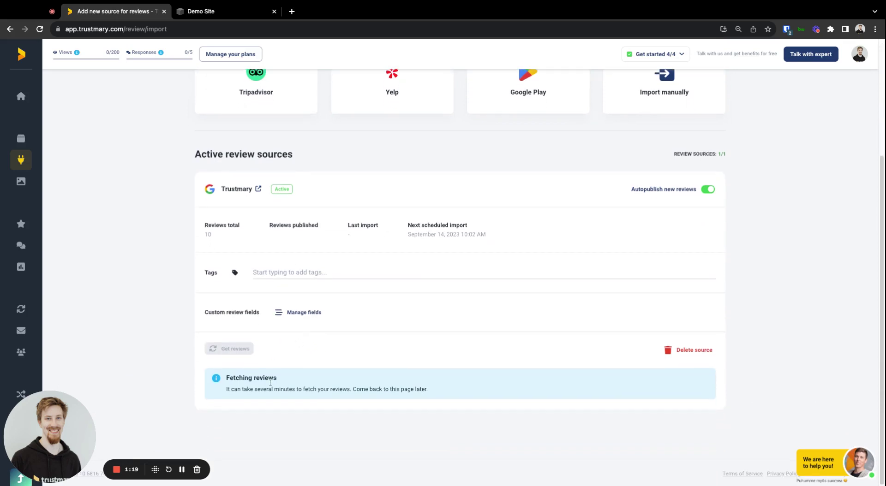
pyautogui.scroll(3, 270, 383)
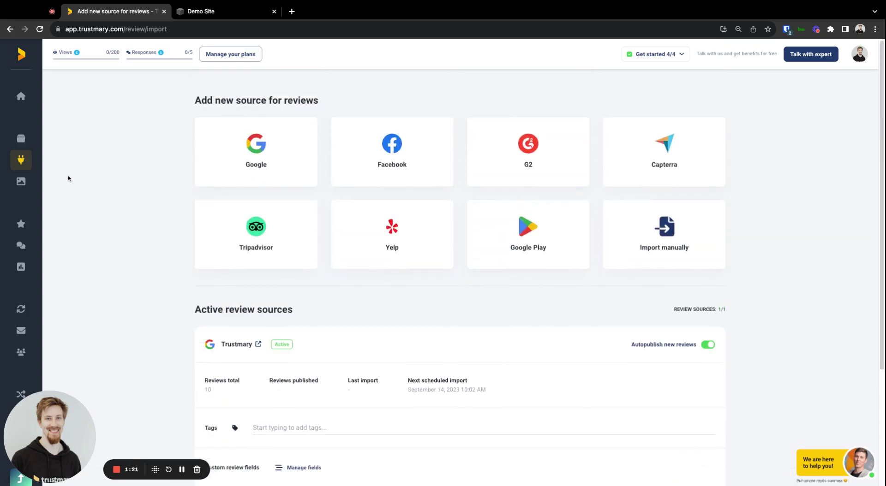
pyautogui.moveTo(32, 145)
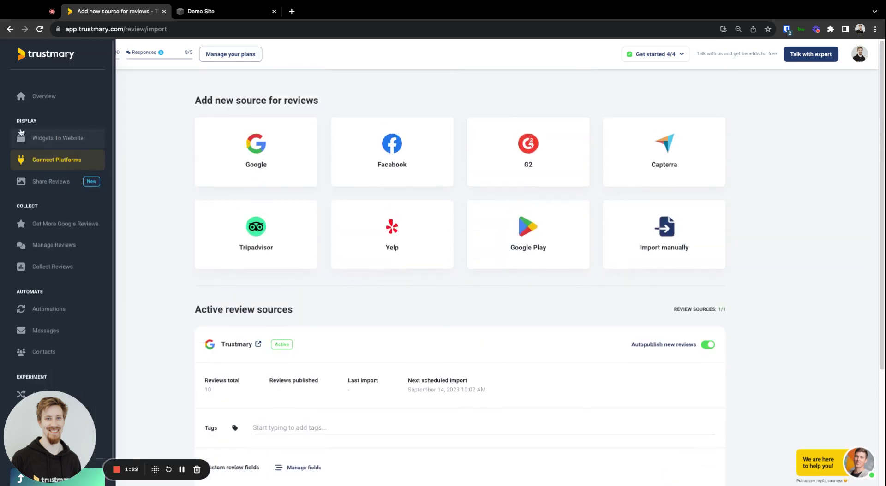
# - Start a new widget from the Widgets To Website section
pyautogui.click(82, 145)
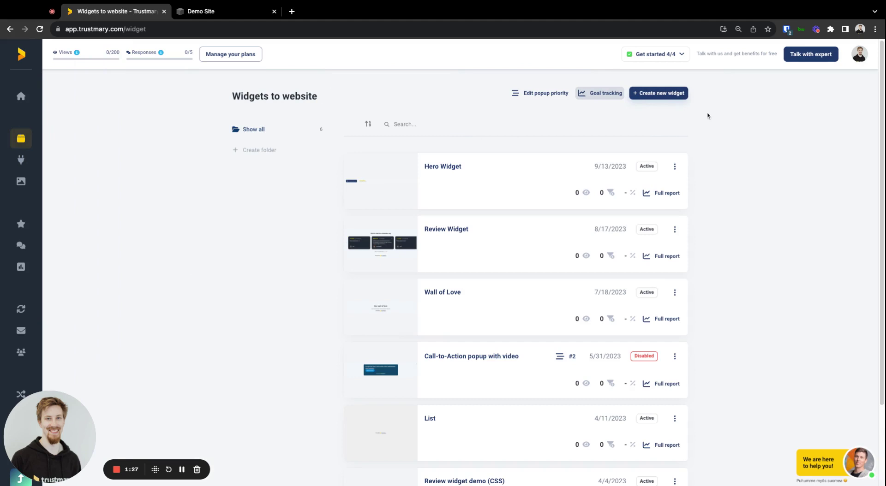
pyautogui.click(686, 102)
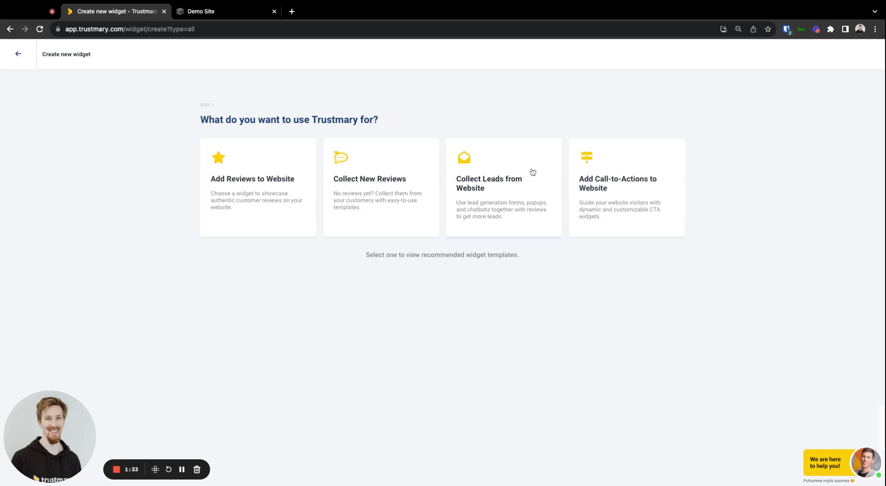
# - Choose the Add Reviews to Website goal and preview the recommended Review Widget
pyautogui.click(226, 237)
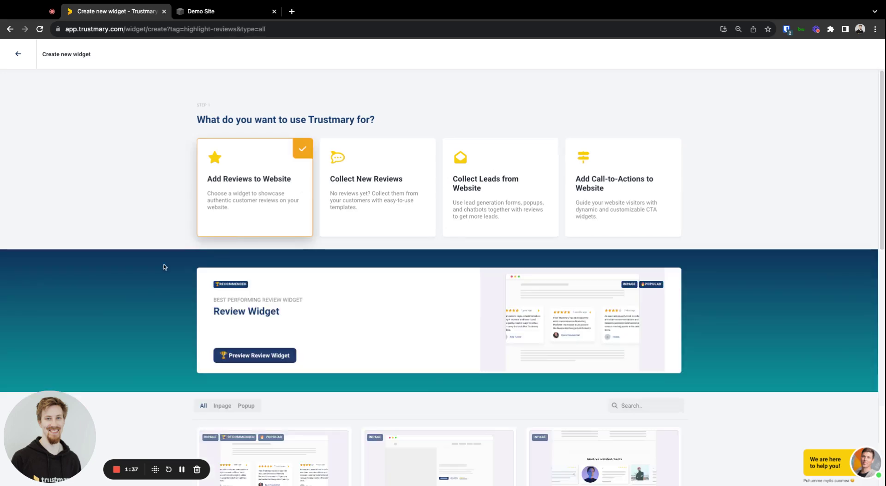
pyautogui.scroll(-2, 144, 262)
pyautogui.scroll(-2, 145, 256)
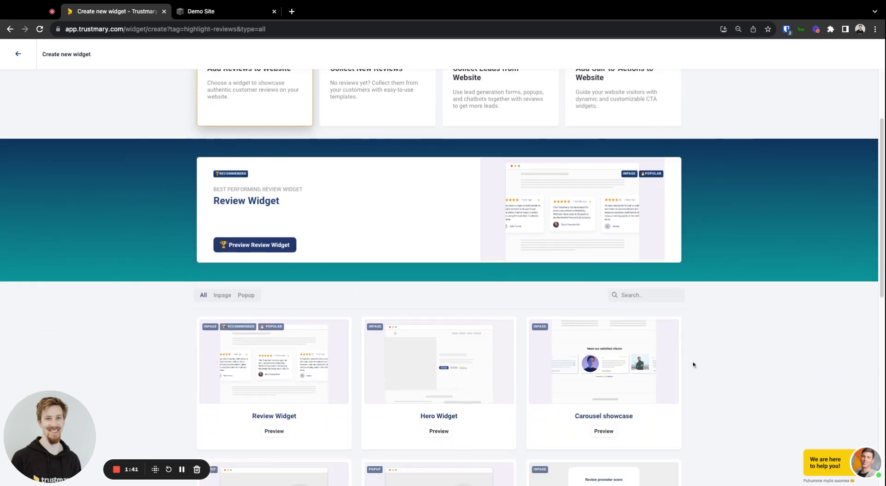
pyautogui.scroll(-2, 687, 369)
pyautogui.scroll(-2, 697, 385)
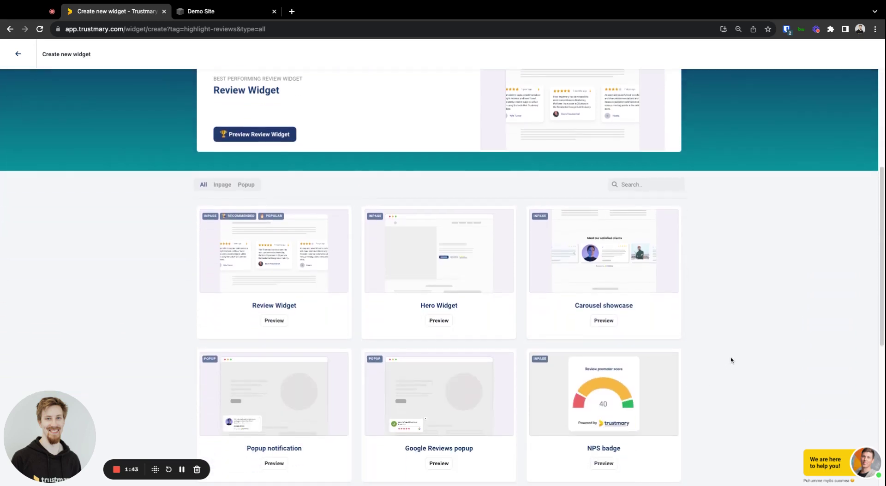
pyautogui.scroll(2, 730, 360)
pyautogui.scroll(3, 720, 355)
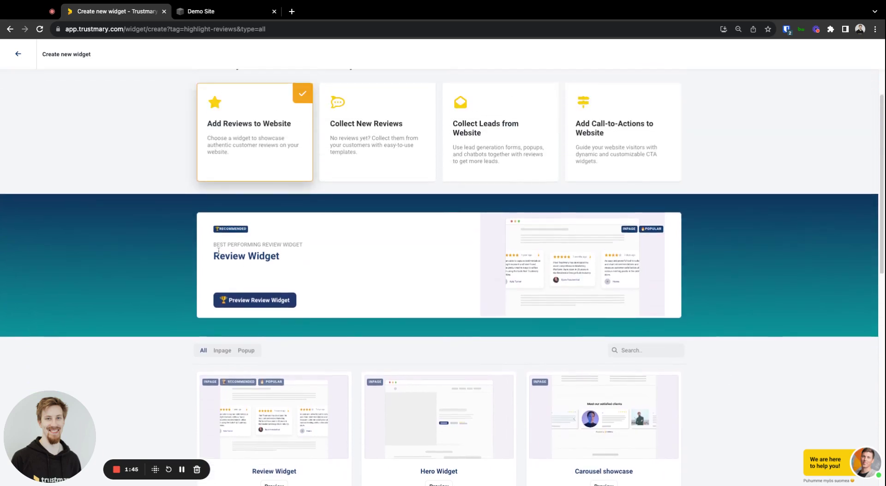
pyautogui.click(252, 309)
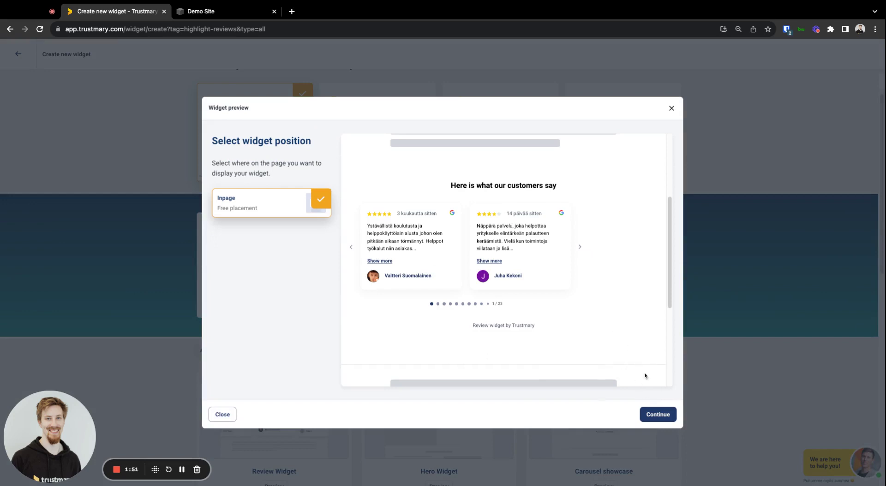
# - Create the widget with Inpage (Free placement) and look over its carousel editor settings
pyautogui.click(658, 421)
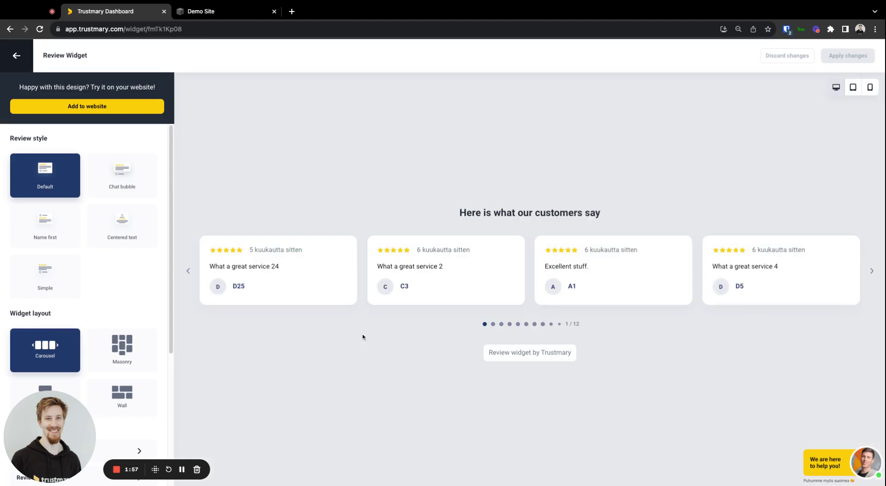
pyautogui.scroll(-5, 91, 318)
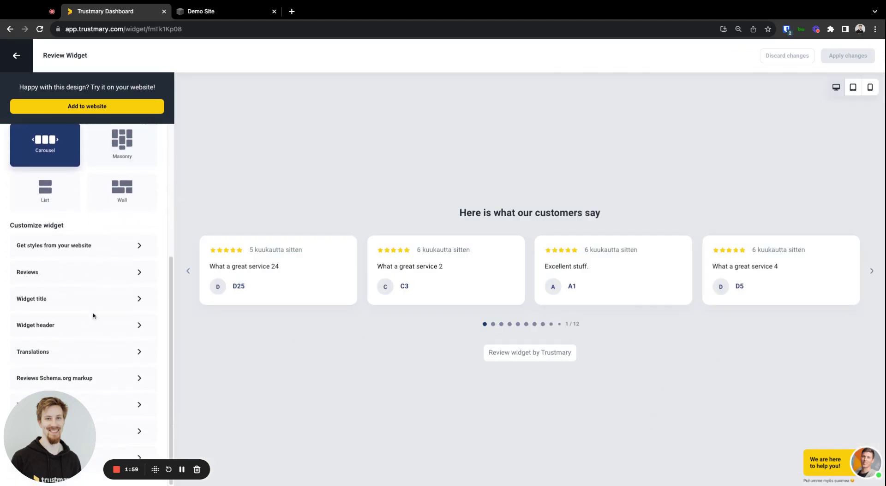
pyautogui.scroll(5, 167, 342)
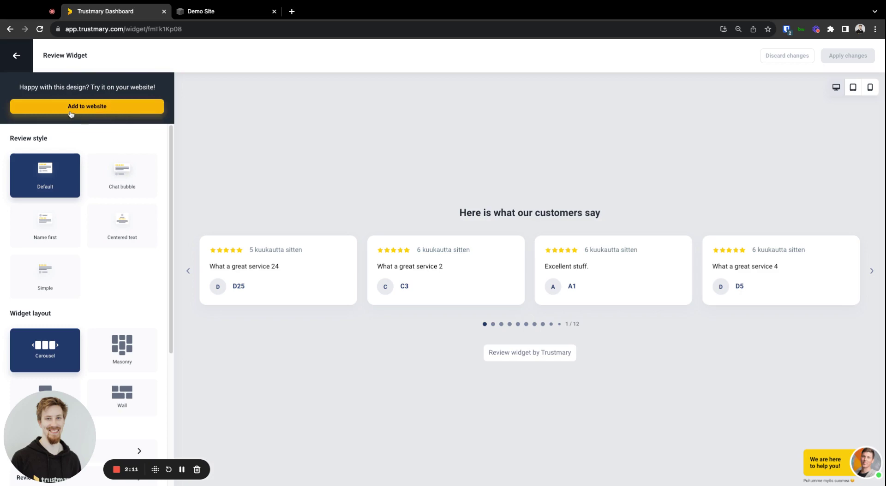
# - Copy the widget's embed script from the Add to website instructions
pyautogui.click(139, 111)
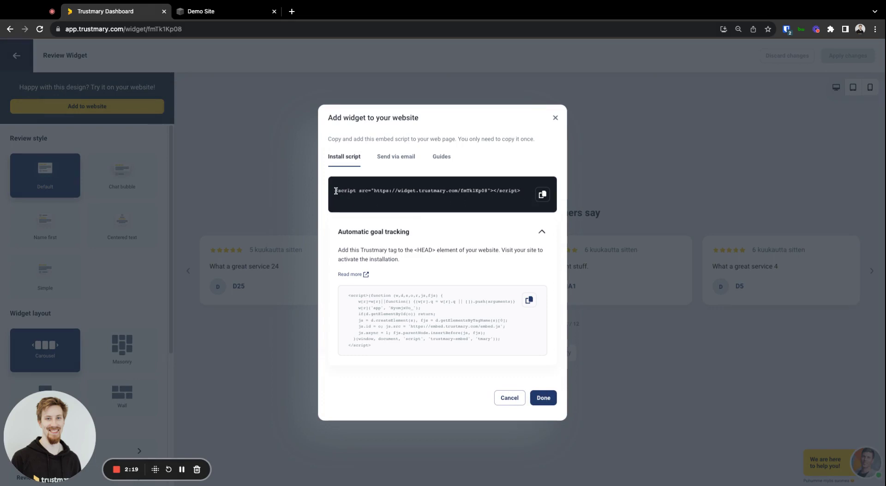
pyautogui.click(544, 200)
# - Add an Embed block to the empty section of the Demo Site's Blog page
pyautogui.click(229, 15)
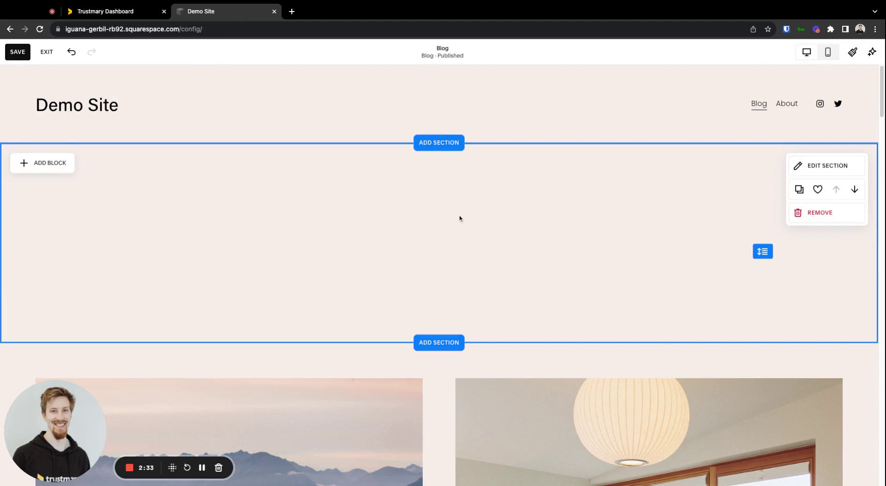
pyautogui.click(64, 172)
pyautogui.scroll(-2, 83, 249)
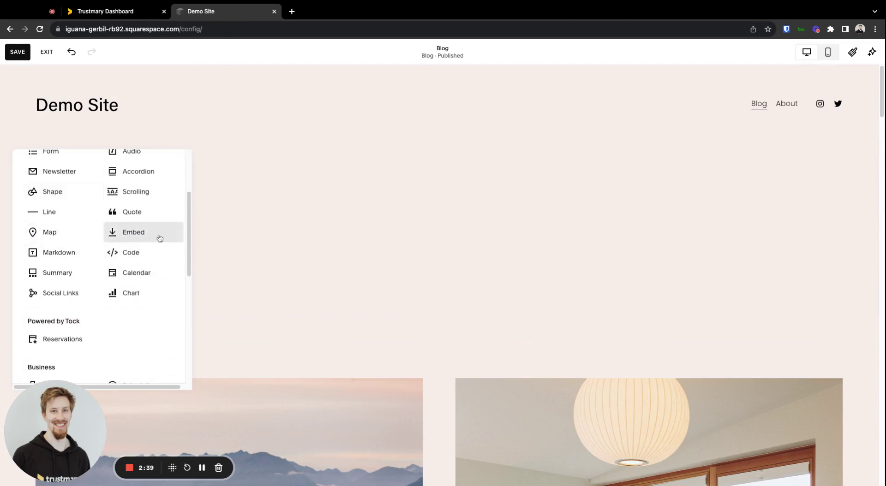
pyautogui.click(159, 238)
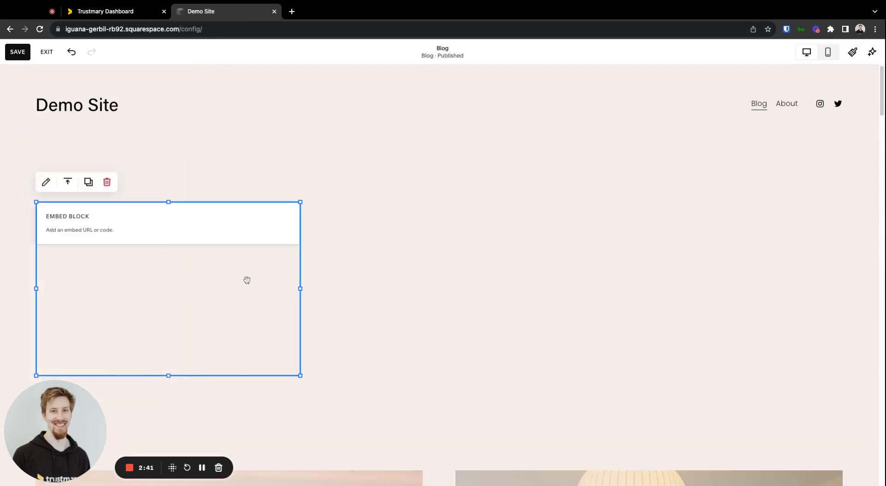
pyautogui.click(138, 236)
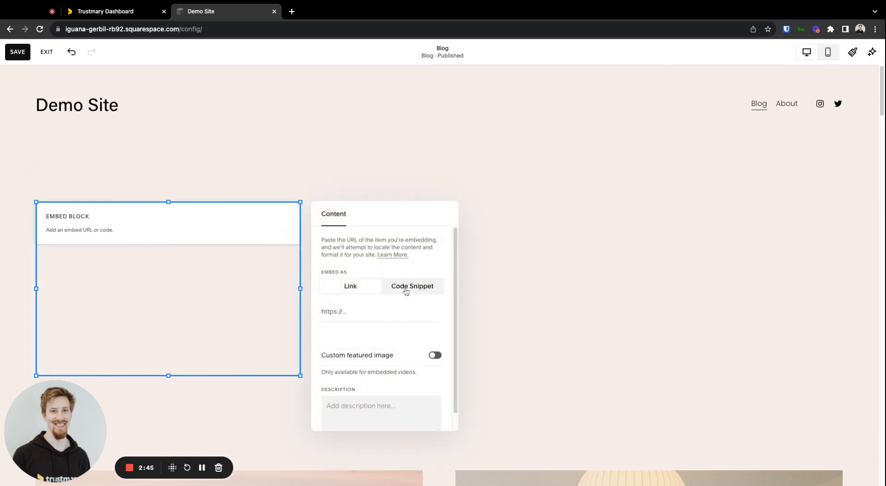
# - Paste the Trustmary widget script into the Embed block as a Code Snippet
pyautogui.click(387, 288)
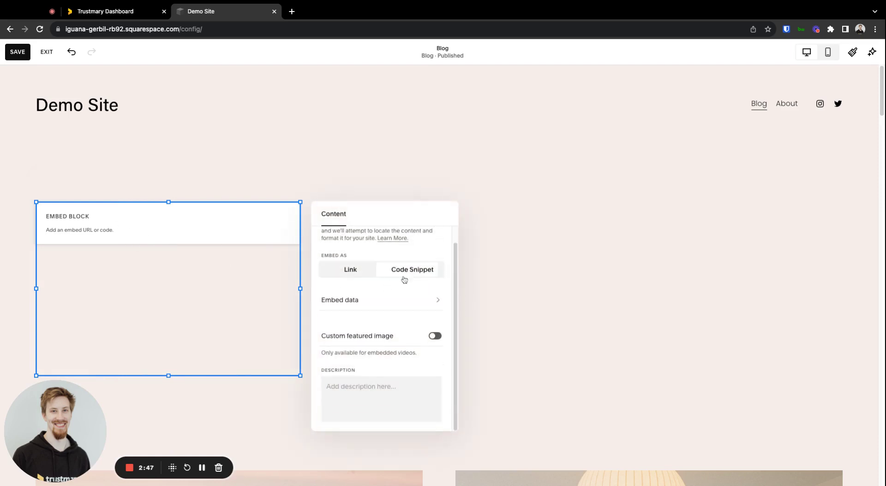
pyautogui.click(348, 306)
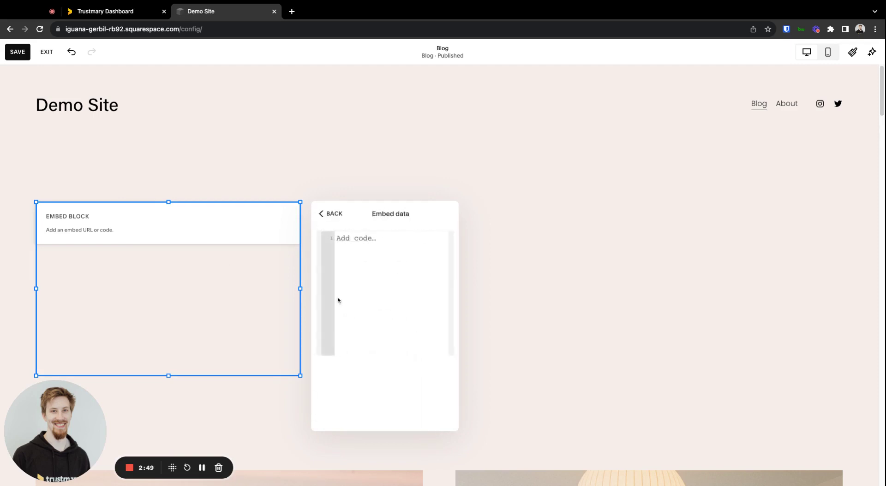
pyautogui.click(380, 260)
pyautogui.press('super+v')
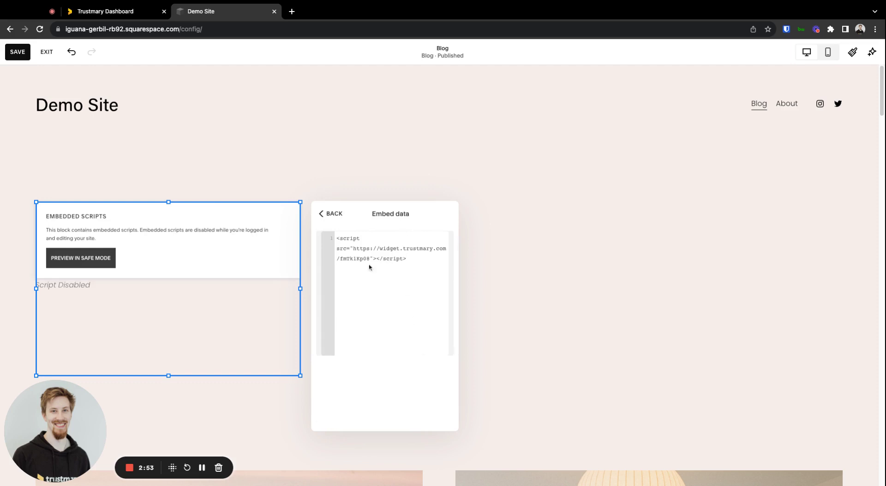
pyautogui.click(328, 214)
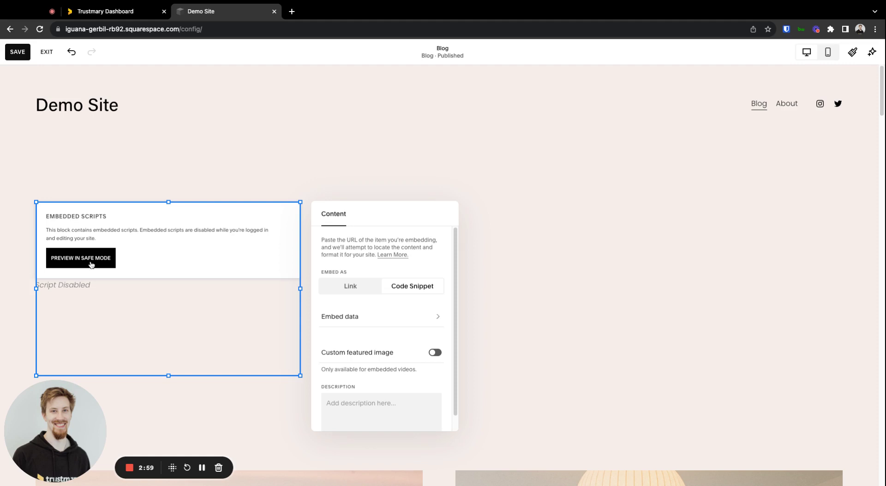
# - Preview the embedded Trustmary review carousel in Safe Mode
pyautogui.click(91, 265)
pyautogui.scroll(-2, 198, 306)
pyautogui.scroll(-2, 244, 274)
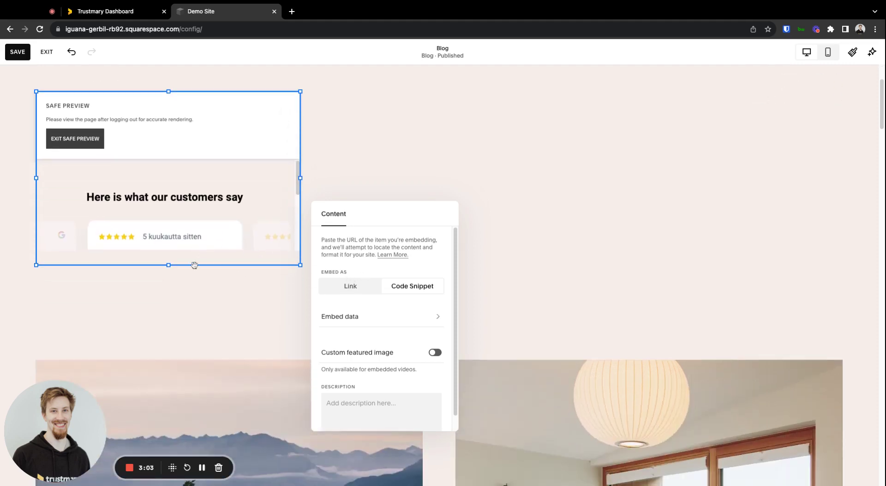
pyautogui.scroll(2, 187, 269)
# - Make the embed block taller and wider, then move it toward the page centre
pyautogui.moveTo(171, 321); pyautogui.dragTo(177, 411)
pyautogui.scroll(-2, 235, 365)
pyautogui.scroll(-1, 235, 366)
pyautogui.scroll(2, 229, 356)
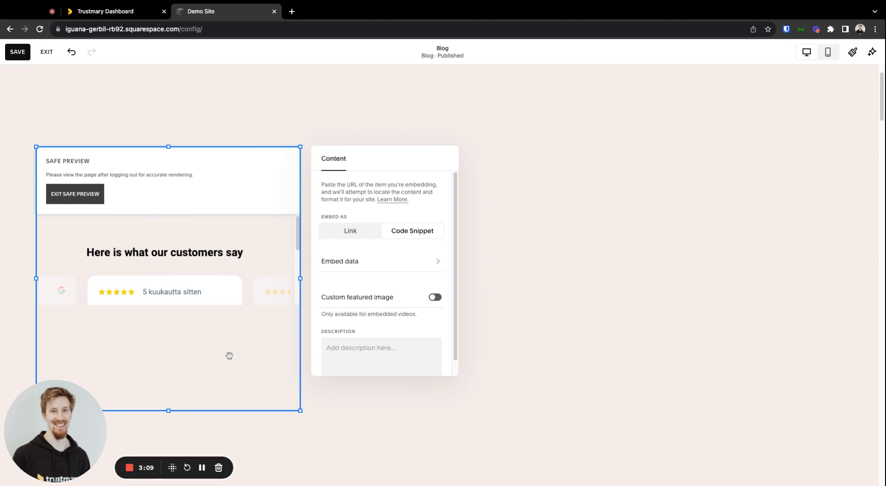
pyautogui.moveTo(301, 279); pyautogui.dragTo(434, 279)
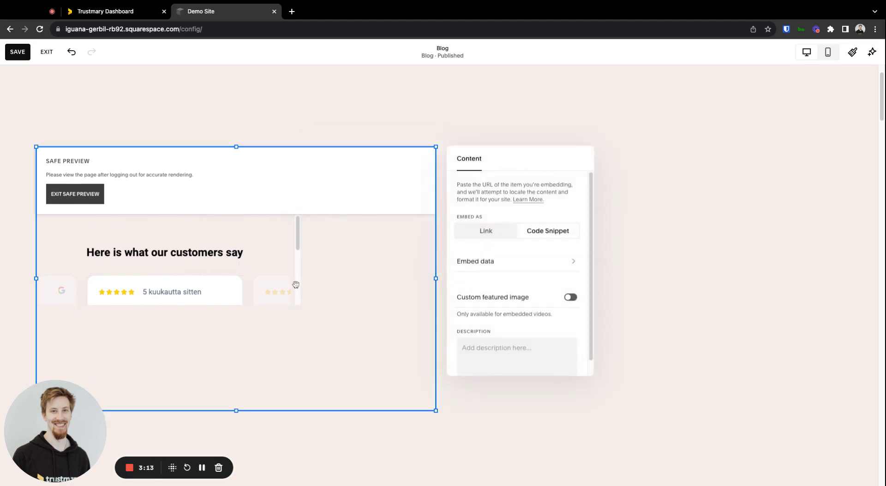
pyautogui.scroll(-2, 245, 307)
pyautogui.moveTo(213, 248); pyautogui.dragTo(405, 271)
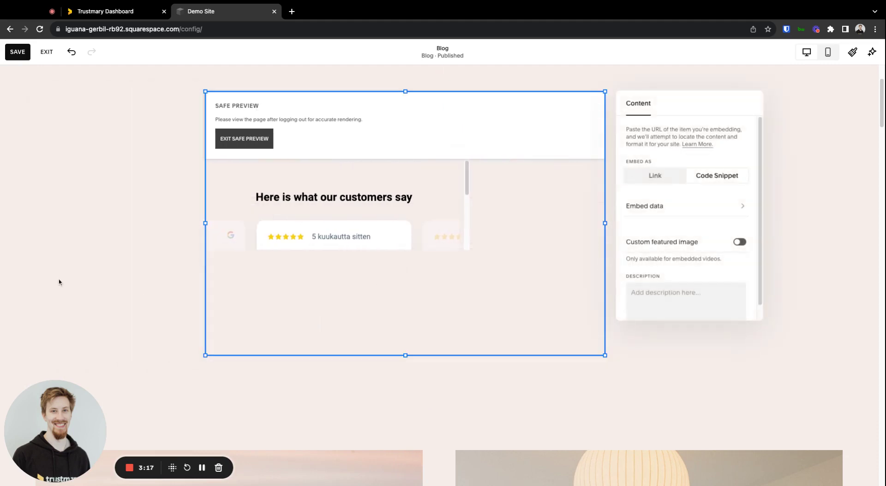
pyautogui.scroll(4, 59, 282)
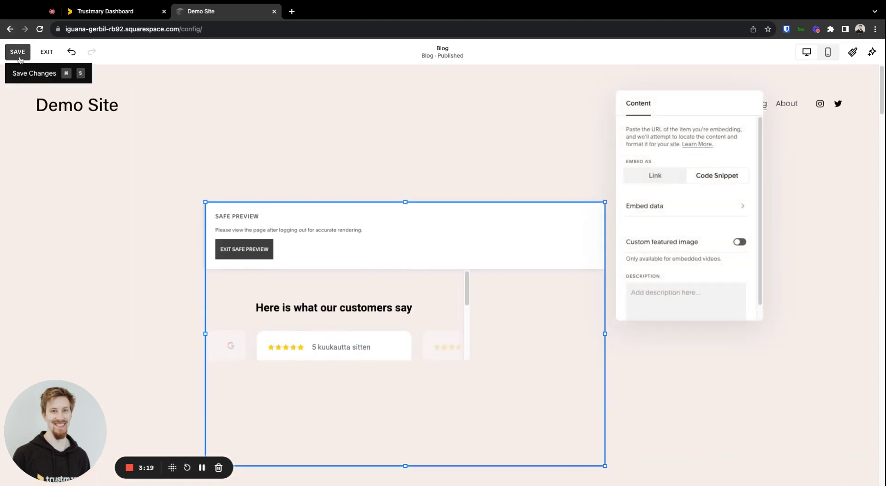
# - Save the Blog page, exit the editor, and page back through the live review carousel
pyautogui.click(18, 52)
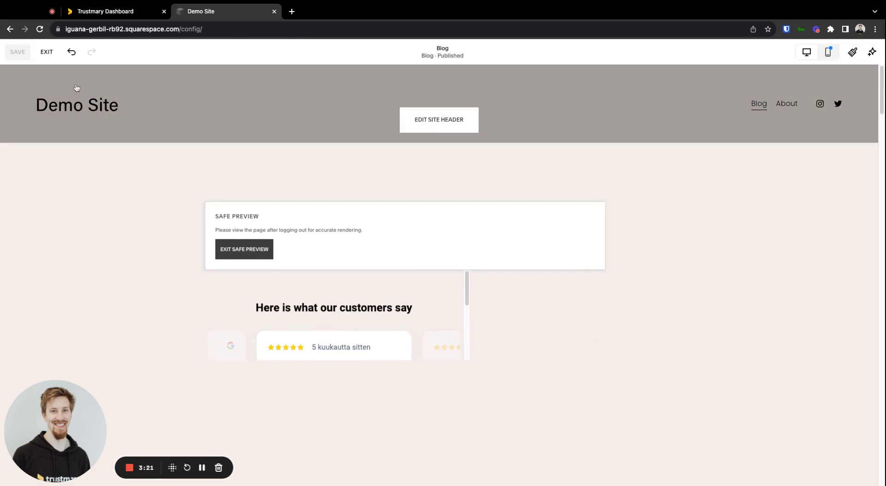
pyautogui.click(48, 52)
pyautogui.scroll(-1, 286, 226)
pyautogui.click(339, 236)
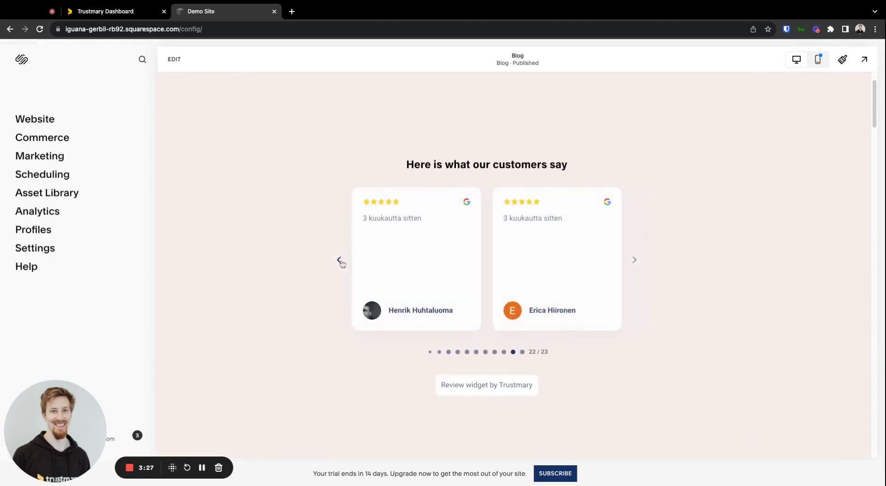